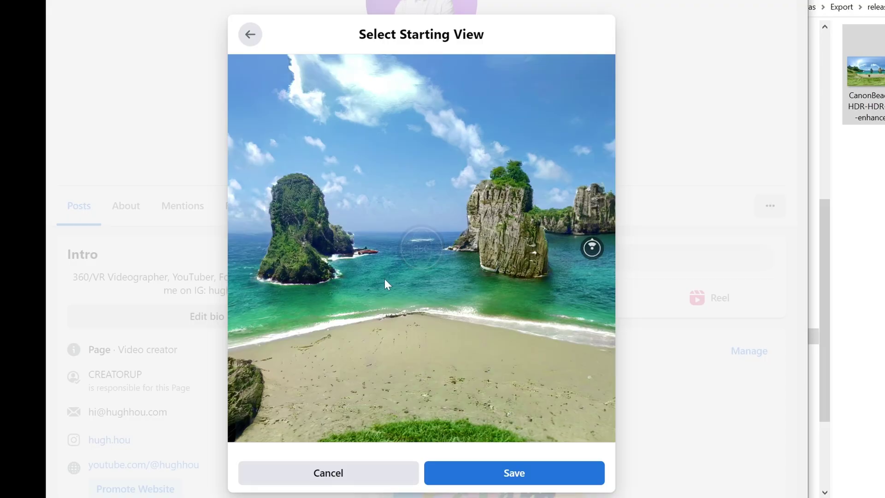
Frame the starting angle of the 360 beach cove panorama in the Select Starting View preview
drag(390, 283, 370, 100)
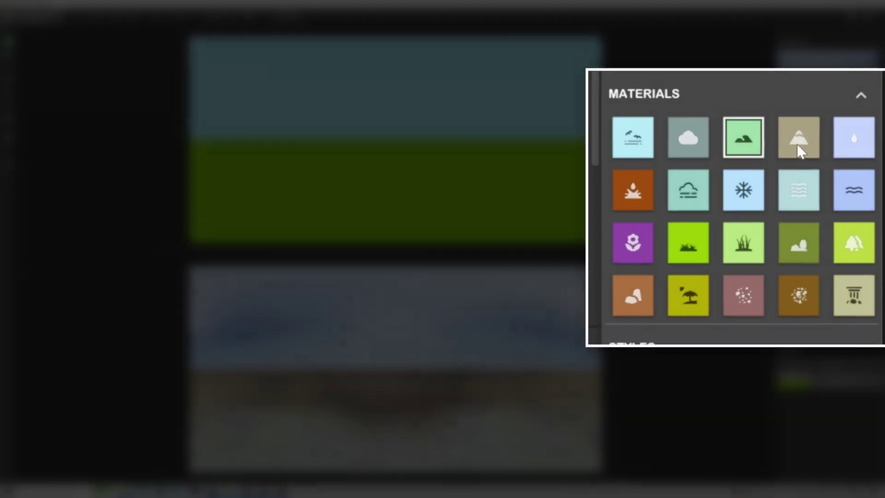
Preview desert, grassland, purple dusk, golden field, night and sunset styles, then set Variation to 2
click(853, 182)
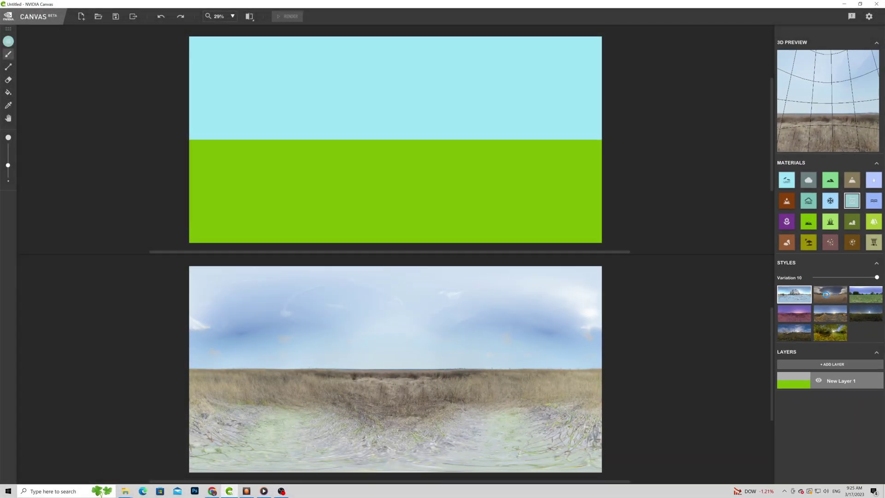
click(827, 295)
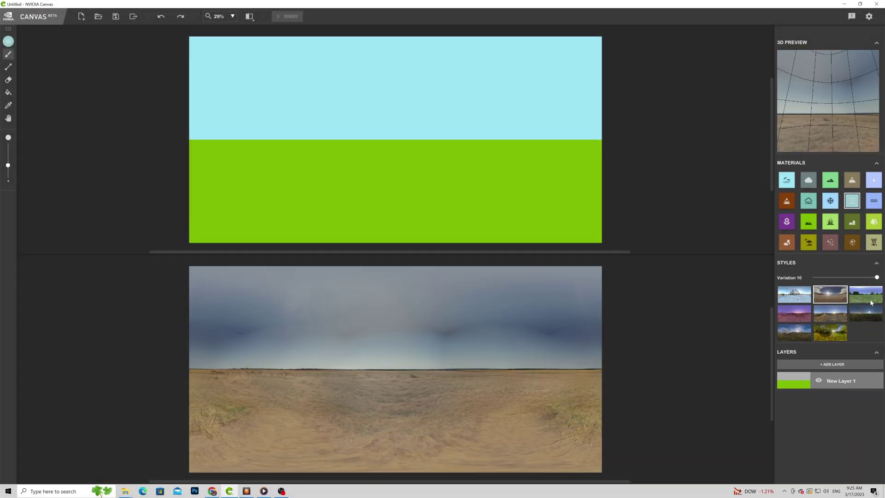
click(870, 300)
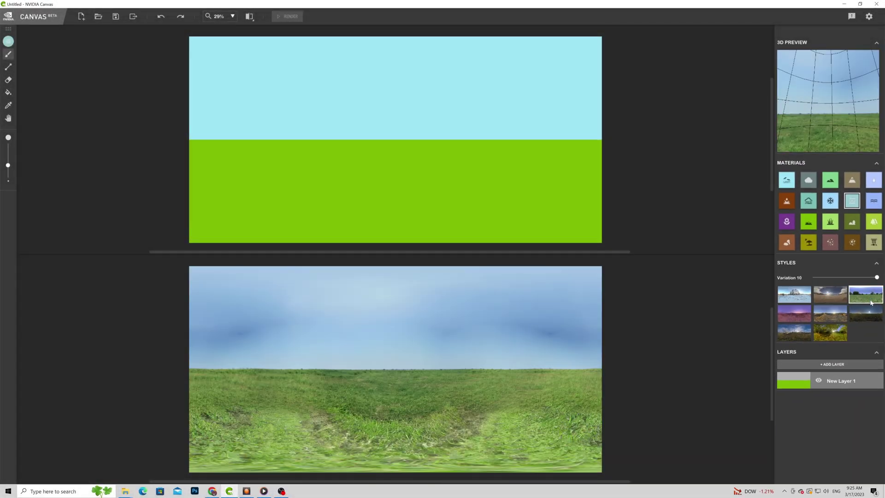
click(802, 314)
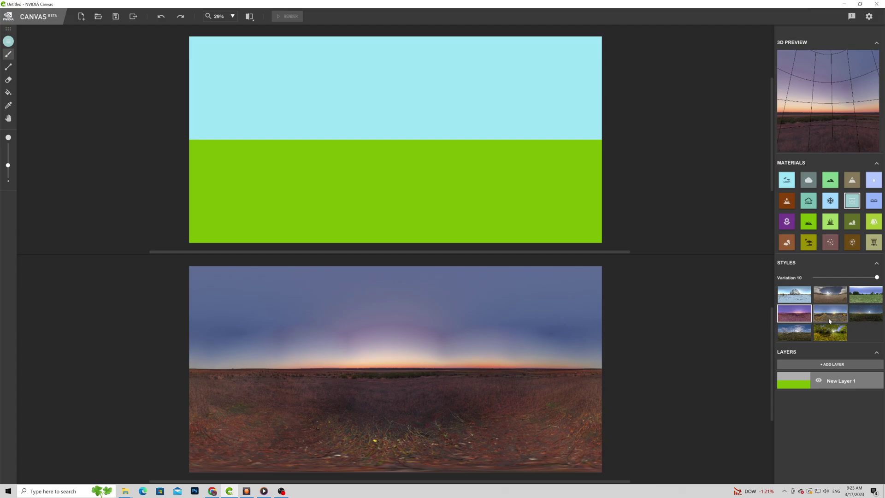
click(829, 318)
click(863, 314)
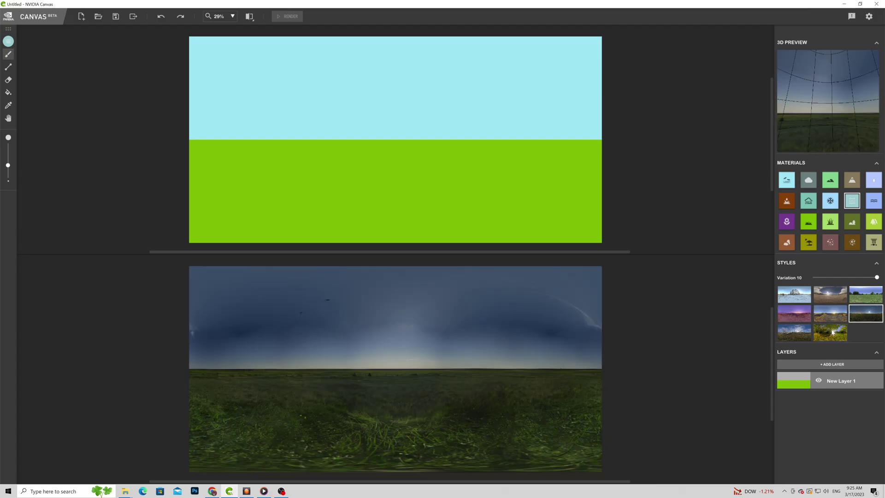
click(831, 330)
drag(843, 278, 821, 279)
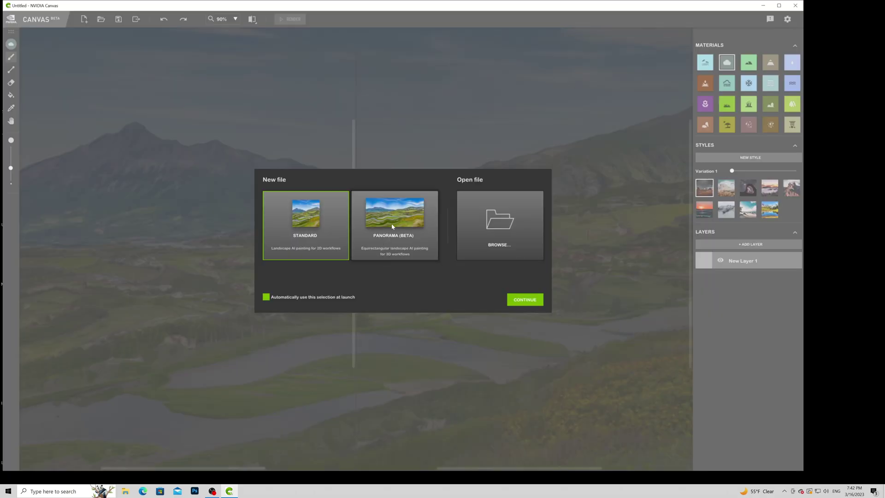
Start a new 360 panorama in the green grassland style, resize the brush and choose the Line tool
click(407, 250)
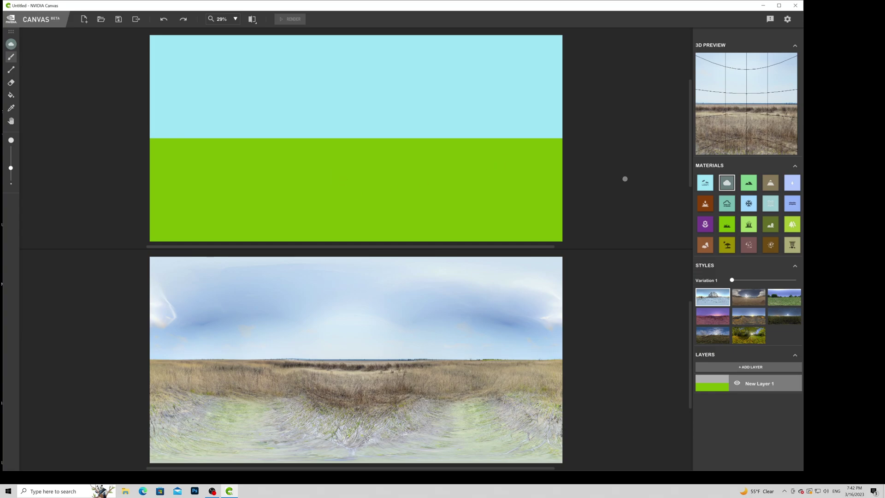
click(785, 297)
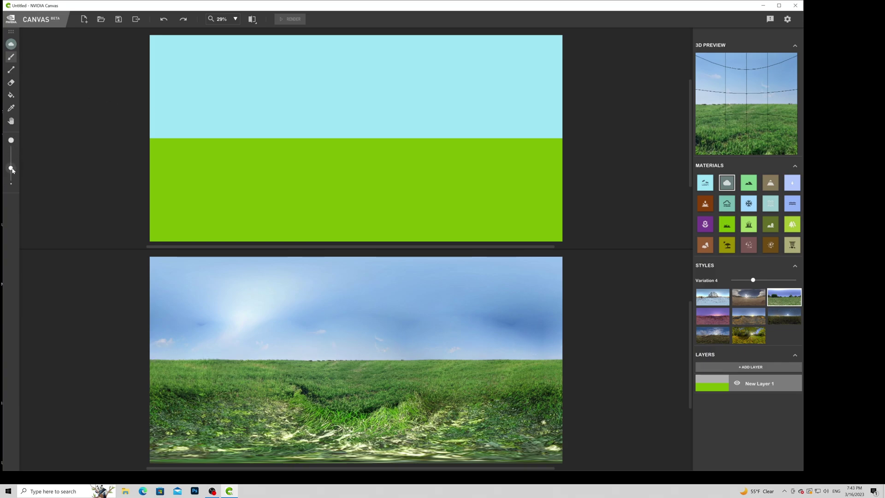
drag(12, 170, 13, 148)
click(11, 70)
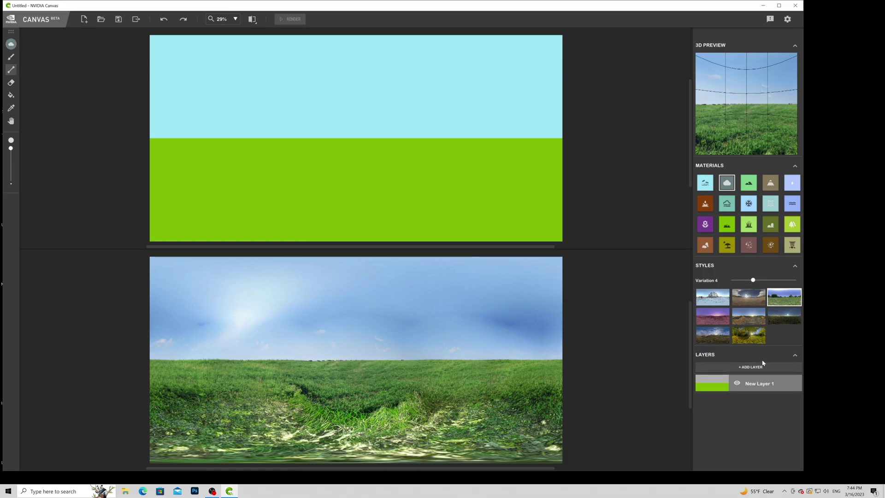
Maximize the Canvas window and add a new layer named 'Ocean'
key(super+Up)
click(828, 366)
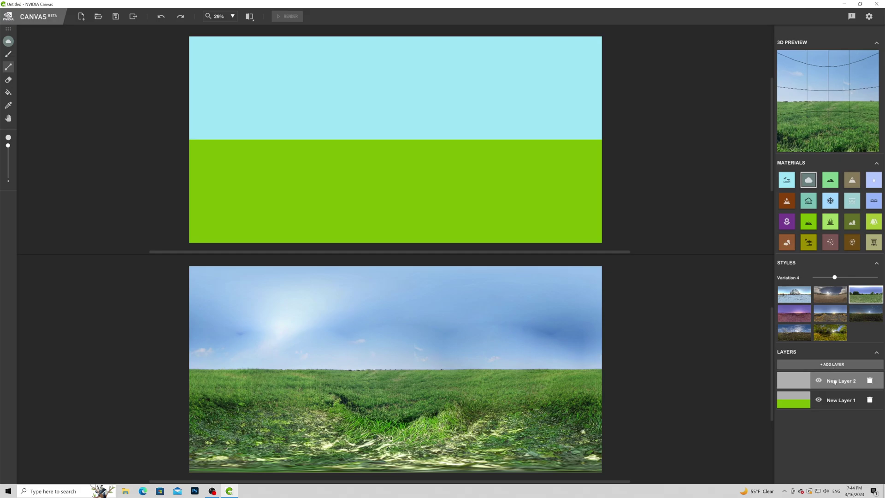
text(Ocean)
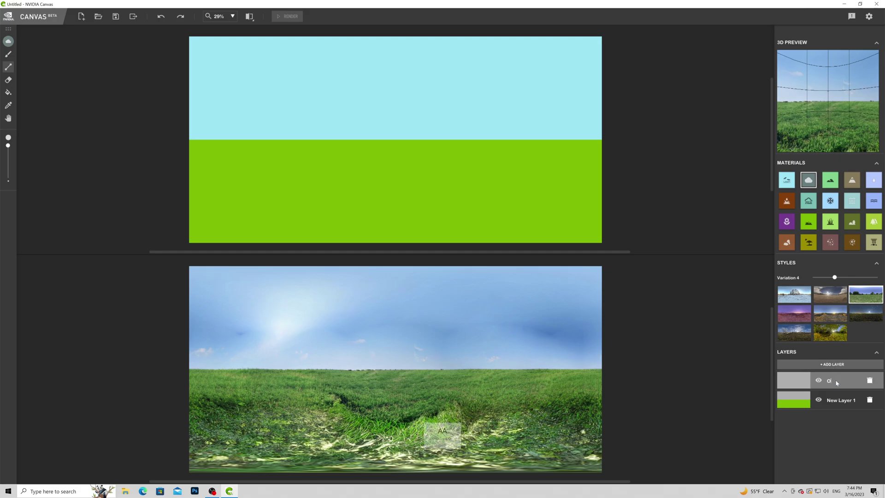
key(Return)
Draw straight Water-material strokes along the horizon to form a wide sea band
click(9, 67)
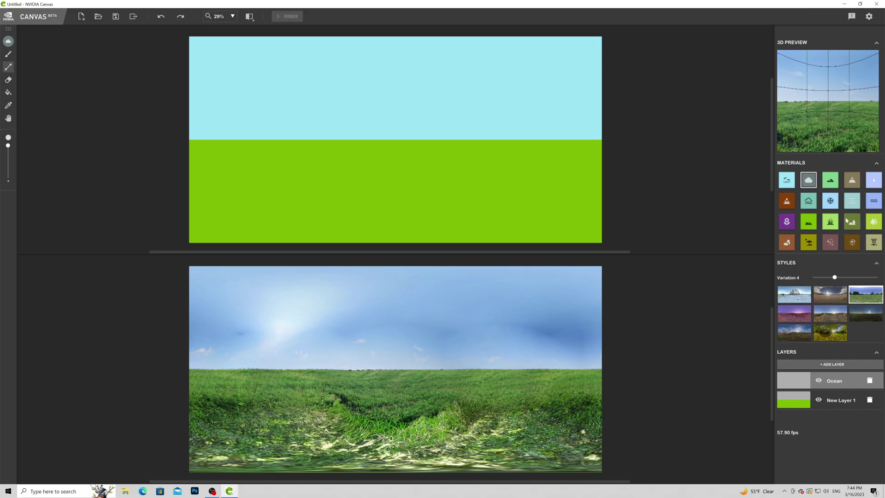
click(854, 203)
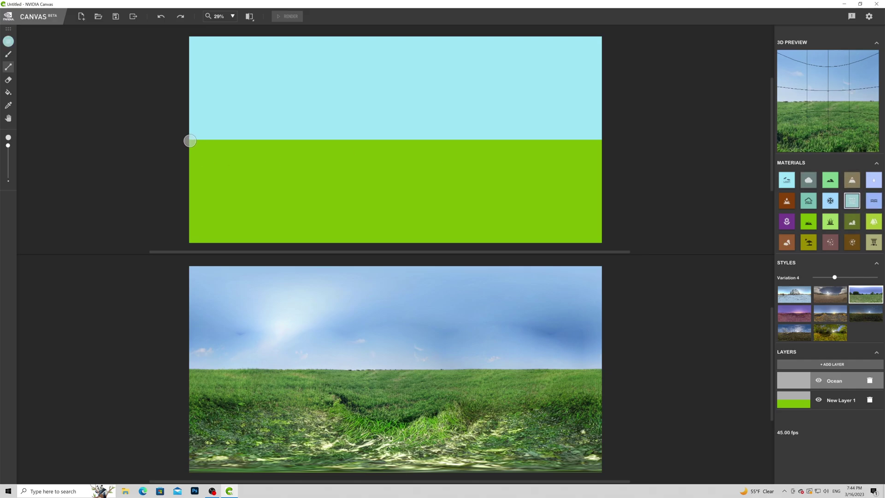
drag(190, 140, 608, 139)
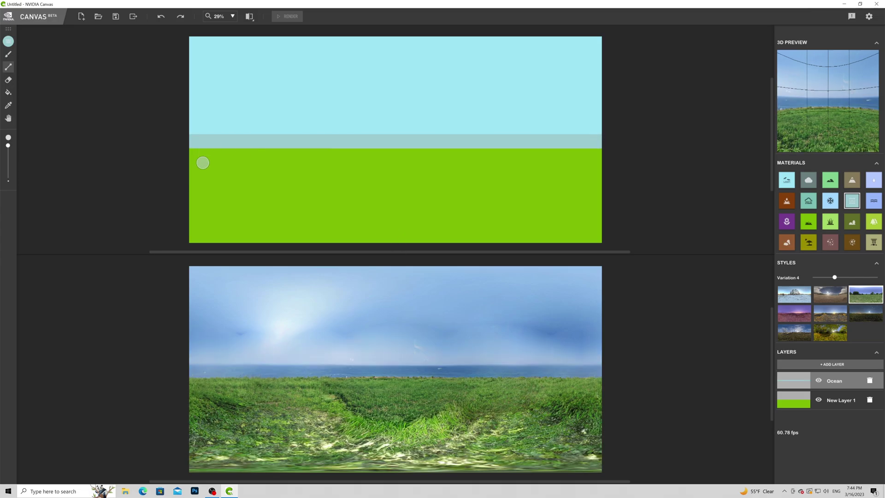
mouse_move(190, 152)
mouse_down()
mouse_move(610, 144)
mouse_move(606, 156)
mouse_up()
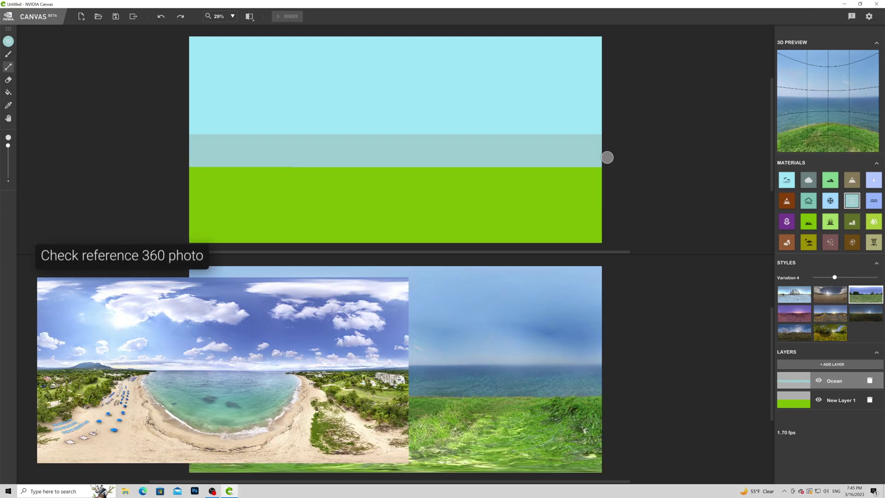
mouse_move(811, 115)
mouse_down()
mouse_move(830, 112)
mouse_move(822, 69)
mouse_move(835, 85)
mouse_move(866, 94)
mouse_move(853, 106)
mouse_up()
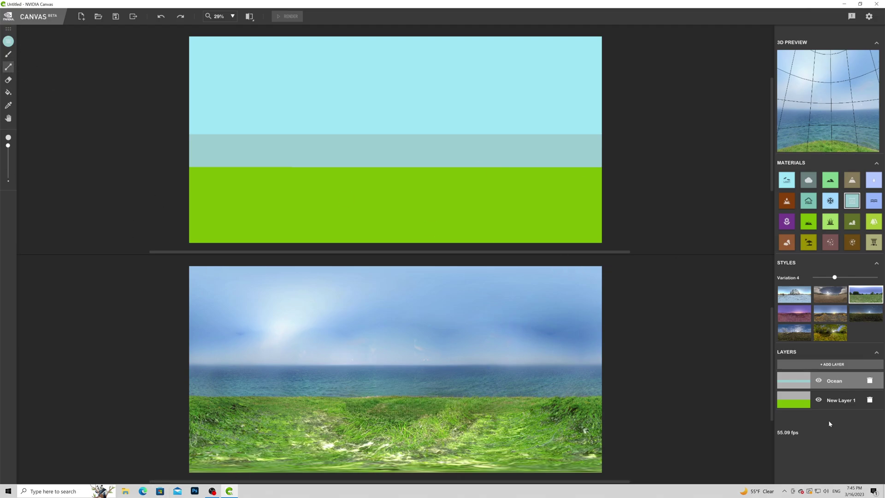
On a new layer, draw a thick Sand-material strip below the water band with straight lines
click(833, 364)
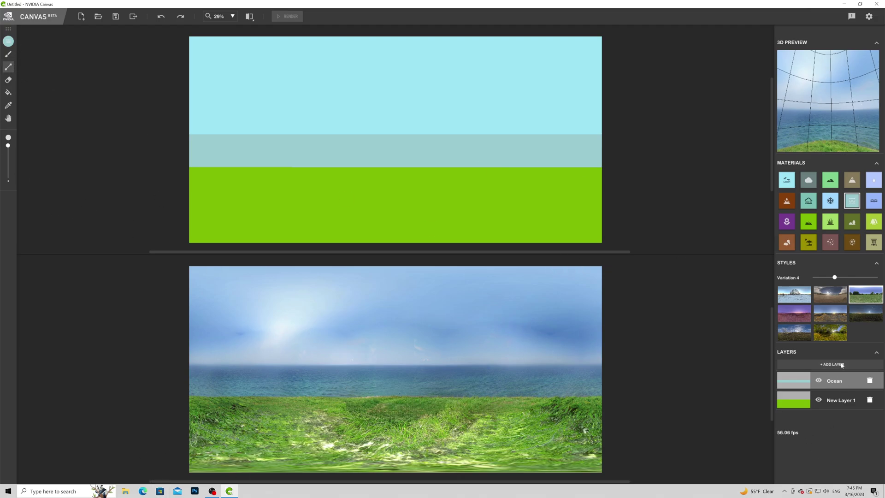
click(809, 242)
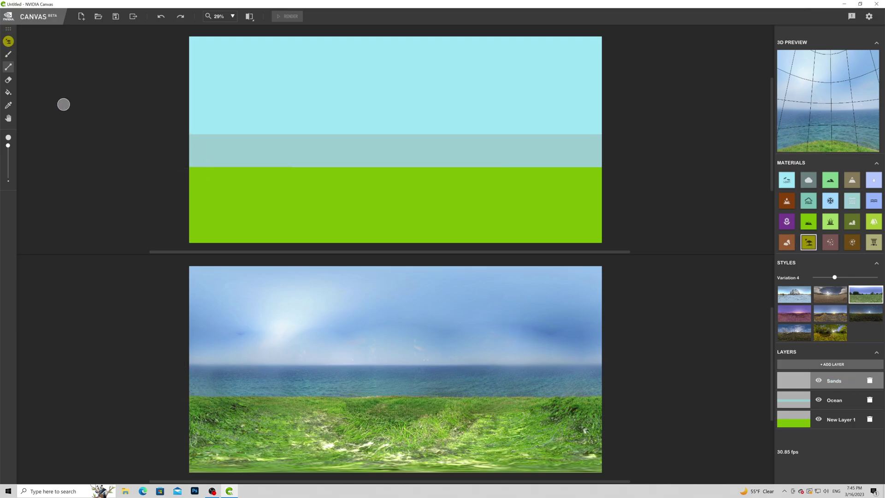
click(4, 68)
drag(193, 167, 615, 169)
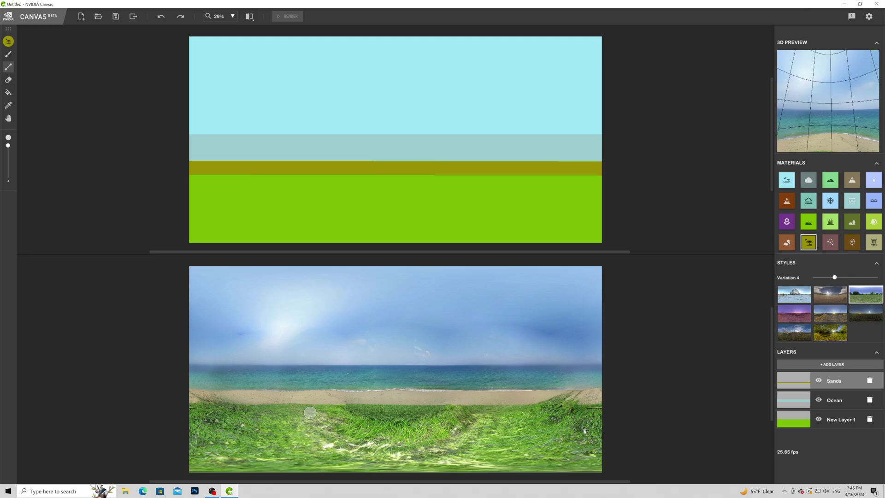
drag(190, 176, 327, 179)
drag(390, 180, 610, 180)
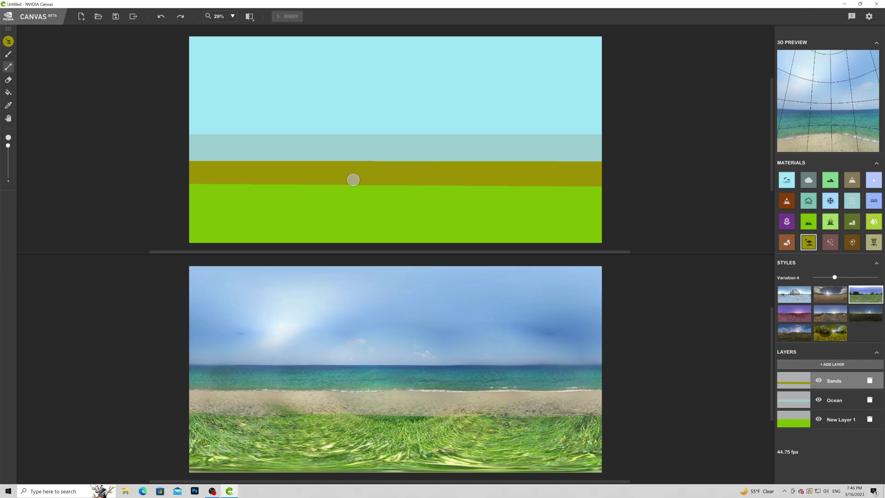
mouse_move(871, 59)
mouse_down()
mouse_move(808, 79)
mouse_move(761, 58)
mouse_move(714, 71)
mouse_move(785, 75)
mouse_move(788, 83)
mouse_move(770, 55)
mouse_move(802, 59)
mouse_move(829, 65)
mouse_move(839, 76)
mouse_move(826, 83)
mouse_move(837, 70)
mouse_move(854, 91)
mouse_move(846, 90)
mouse_up()
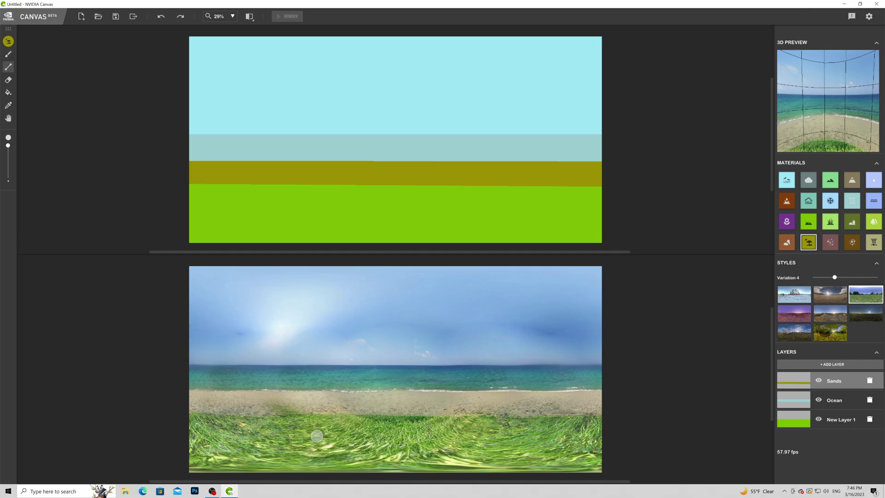
Add a layer named 'Hills' and select the Hills material
click(832, 365)
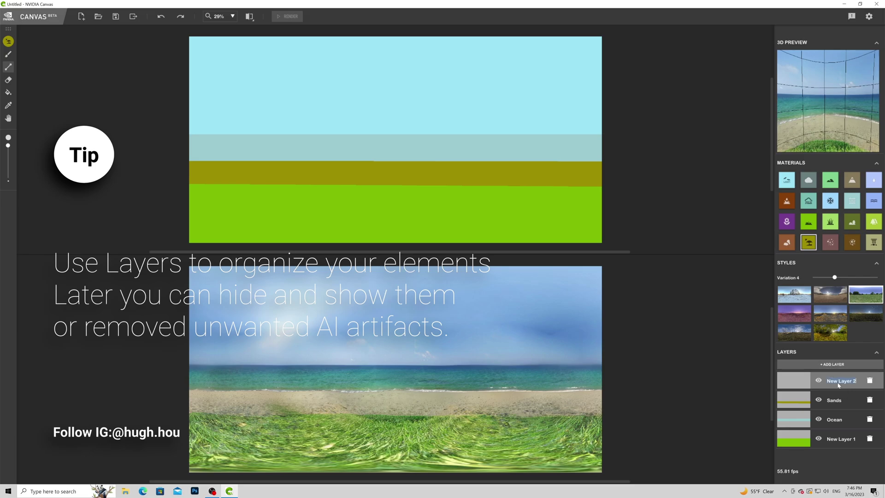
text(Hills)
key(Return)
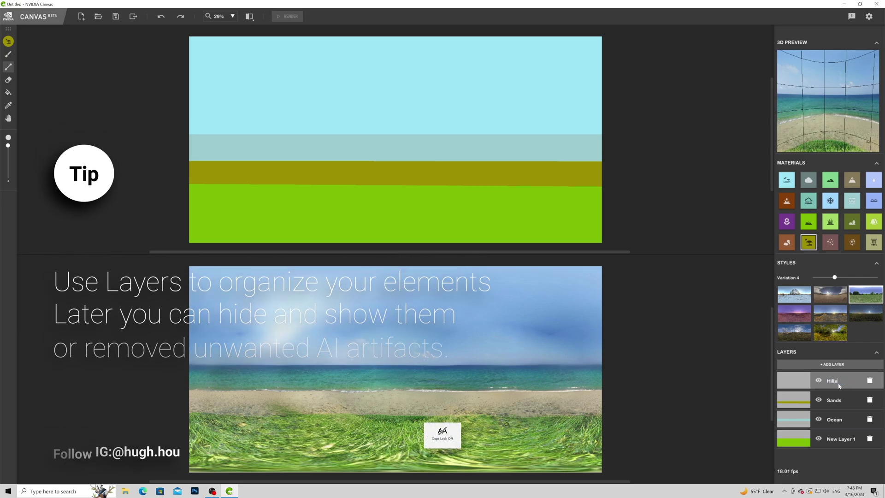
click(832, 181)
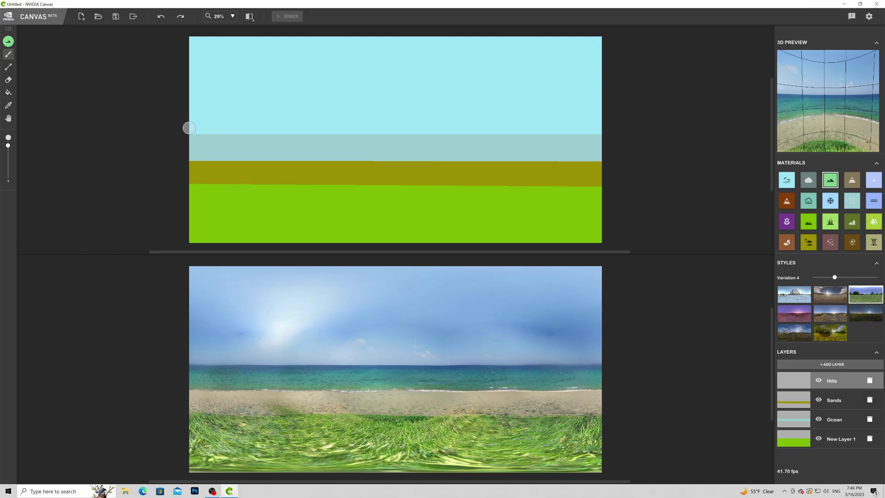
Paint hills on the left and right edges, extending the right hill down over the sand's end
mouse_move(189, 129)
mouse_down()
mouse_move(206, 132)
mouse_move(216, 175)
mouse_move(251, 161)
mouse_move(231, 184)
mouse_up()
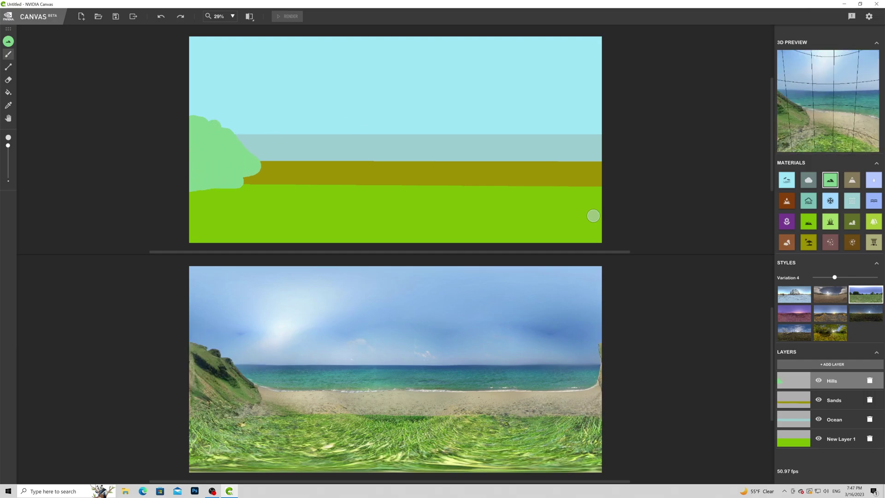
drag(599, 113, 577, 189)
mouse_move(599, 106)
mouse_down()
mouse_move(534, 132)
mouse_move(553, 131)
mouse_move(521, 189)
mouse_up()
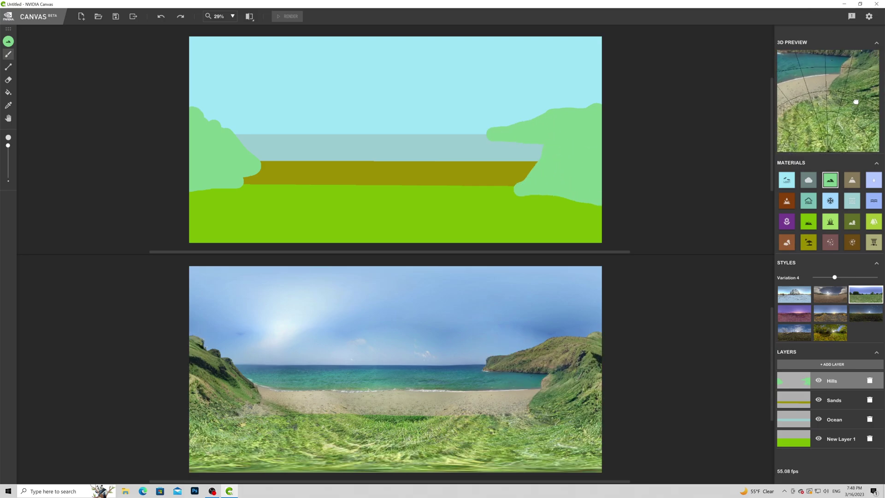
drag(856, 101, 832, 108)
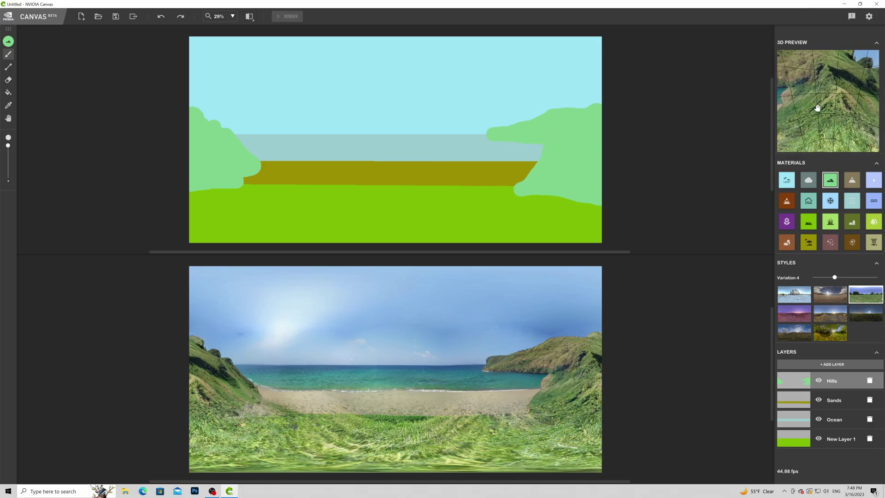
mouse_move(530, 160)
mouse_down()
mouse_move(517, 183)
mouse_move(567, 205)
mouse_move(597, 211)
mouse_up()
drag(844, 115, 853, 121)
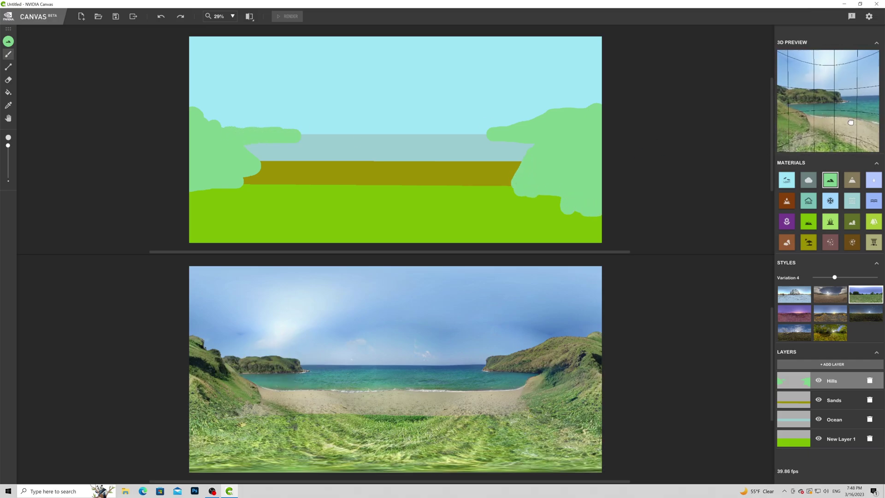
mouse_move(799, 123)
mouse_down()
mouse_move(817, 119)
mouse_move(809, 98)
mouse_move(842, 110)
mouse_move(845, 119)
mouse_move(811, 118)
mouse_up()
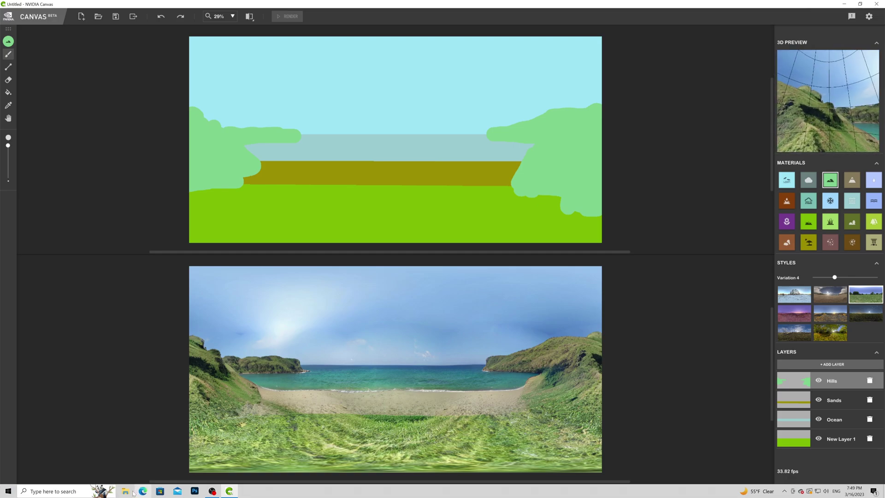
click(65, 491)
text(chr)
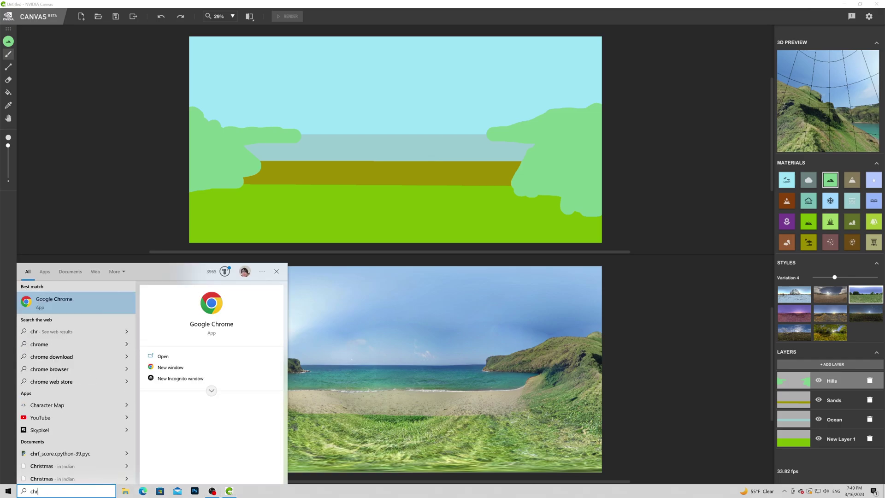
key(Return)
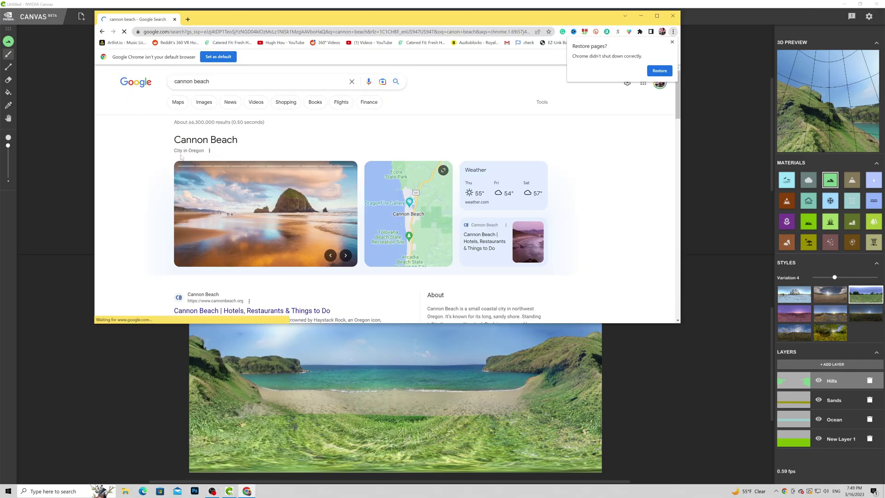
click(205, 102)
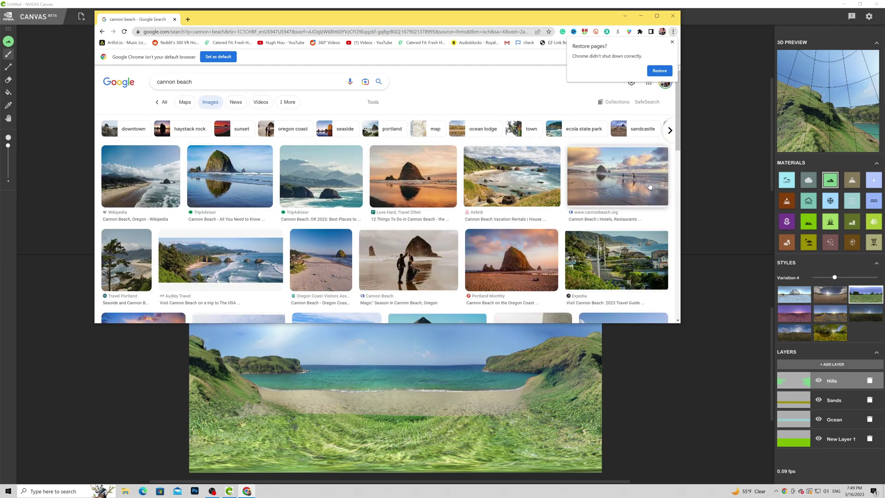
click(503, 184)
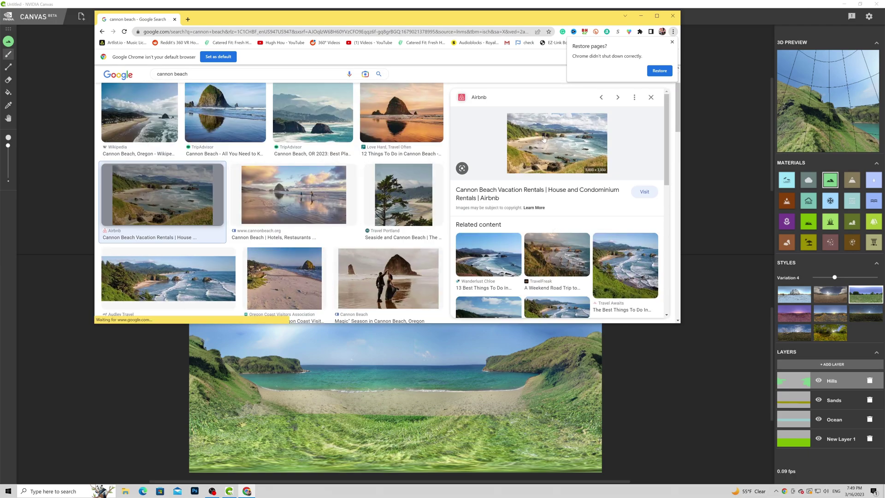
click(225, 113)
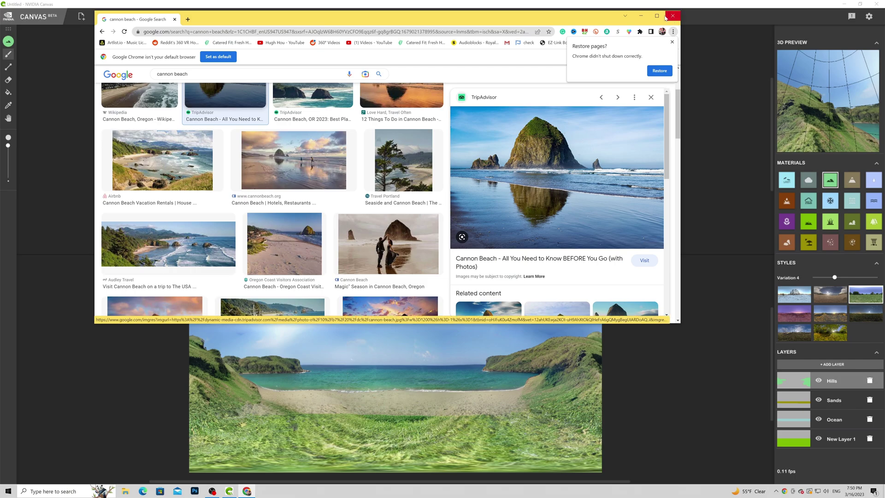
click(641, 16)
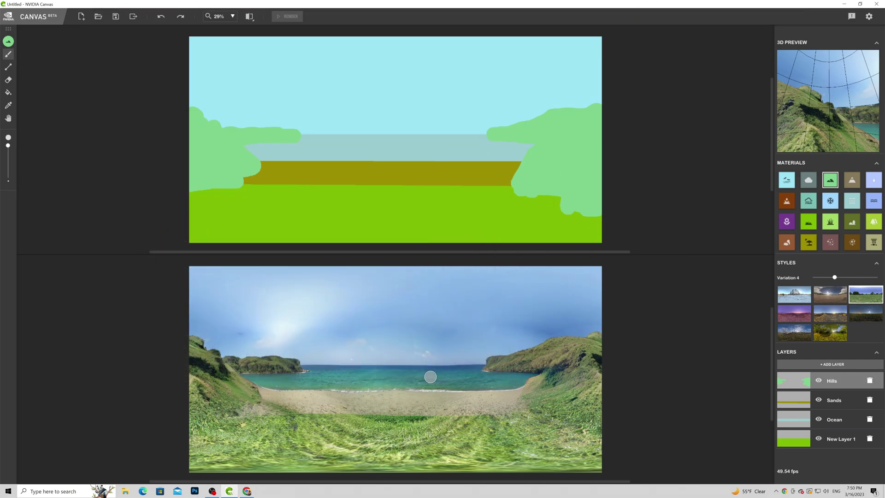
Add a layer named 'RockMoutainInO', shrink the brush and select the Mountain material
click(841, 366)
text(RockMoutainInO)
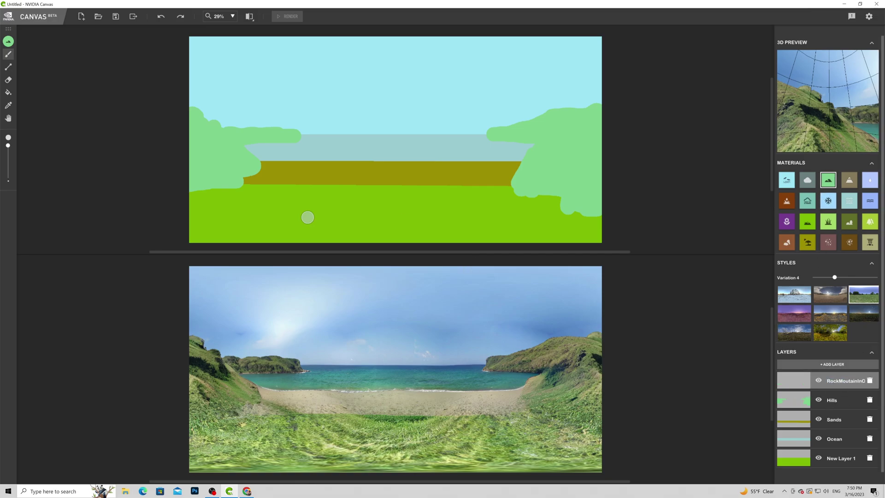
drag(8, 146, 8, 154)
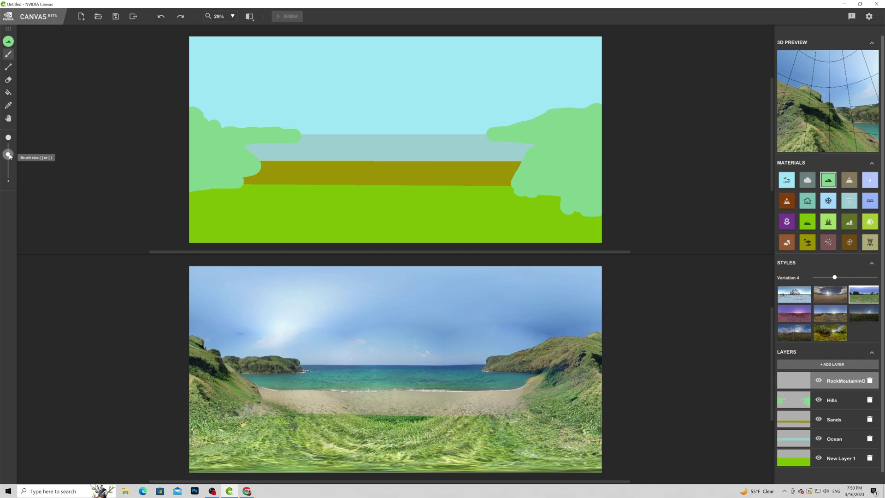
click(850, 180)
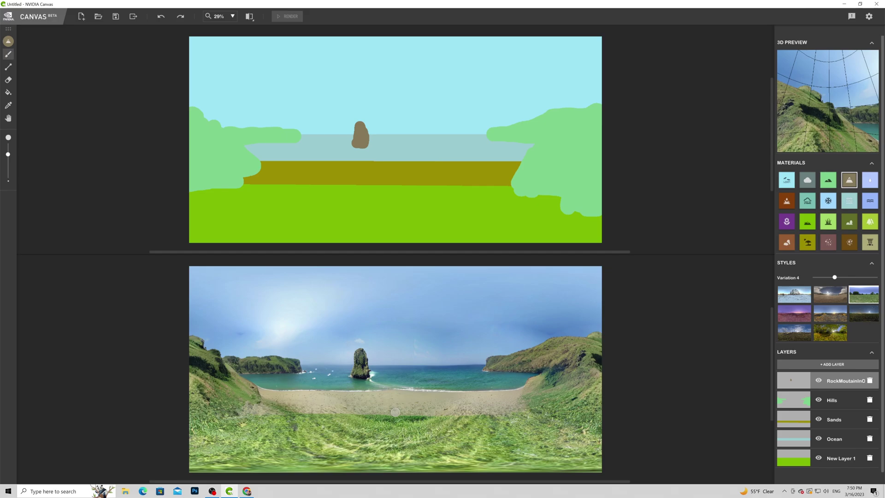
With a smaller brush, add bumps to the right side of the sea-stack rock
key(bracketleft)
click(370, 135)
drag(362, 120, 363, 114)
key(ctrl+z)
click(372, 139)
scroll(869, 232, down, 1)
click(870, 232)
On a new layer, paint a second Stone Wall rock pillar to the right of the first
click(832, 353)
key(bracketright)
key(bracketright)
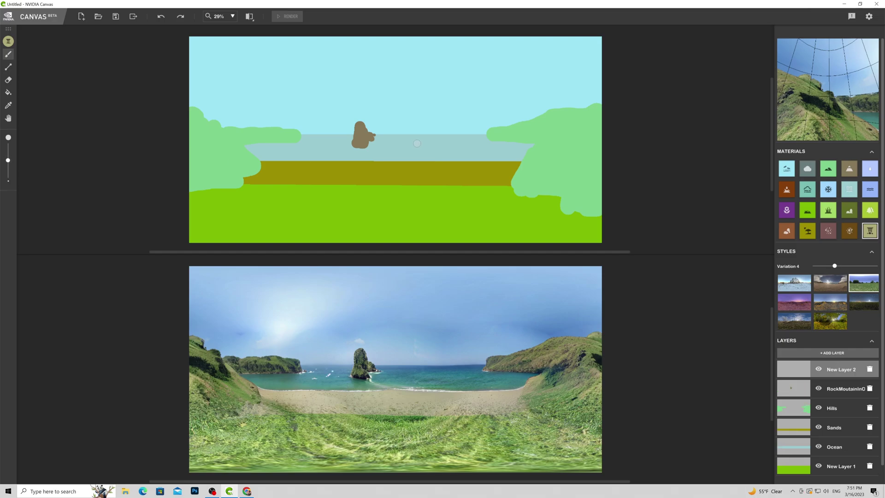
drag(417, 139, 418, 133)
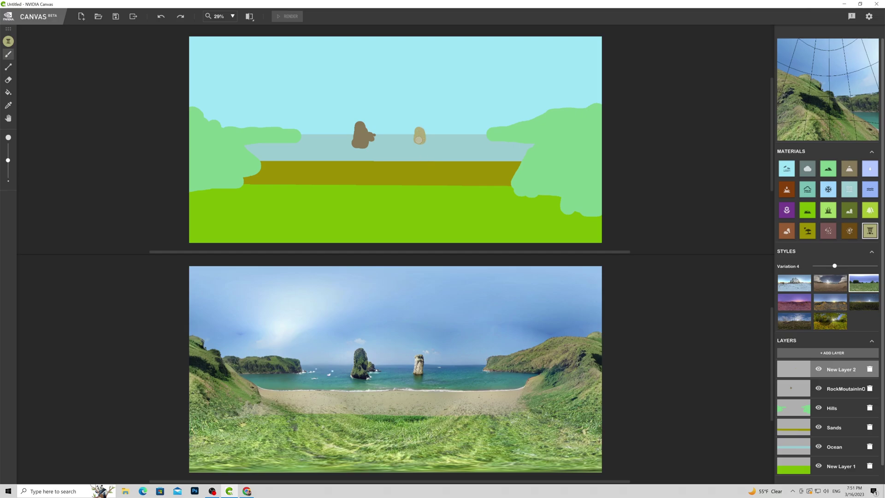
drag(418, 140, 428, 137)
key(bracketleft)
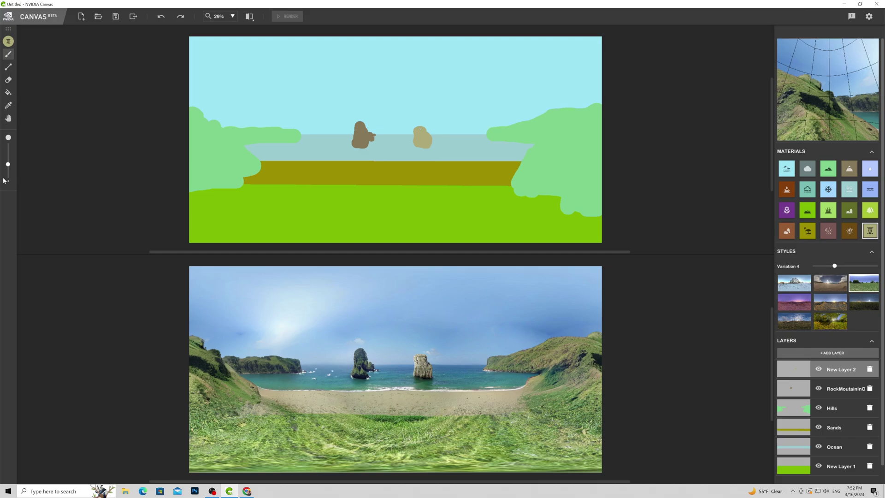
drag(6, 168, 7, 174)
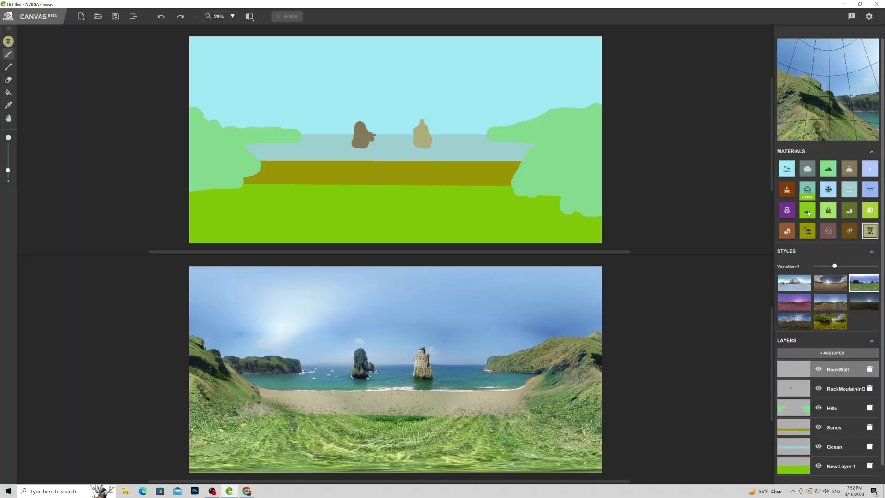
Paint Grass over the right rock pillar, then add a 'Tree' layer and paint a tree on top
click(808, 212)
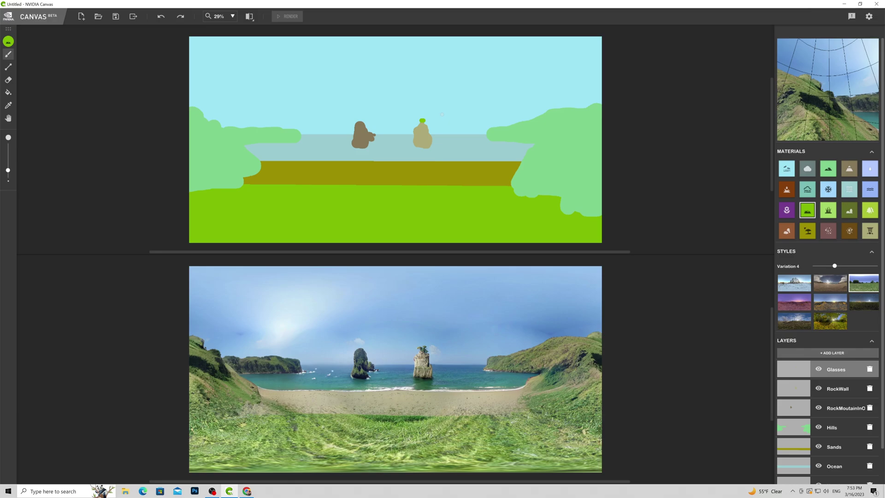
mouse_move(418, 123)
mouse_down()
mouse_move(427, 125)
mouse_move(420, 135)
mouse_move(434, 135)
mouse_up()
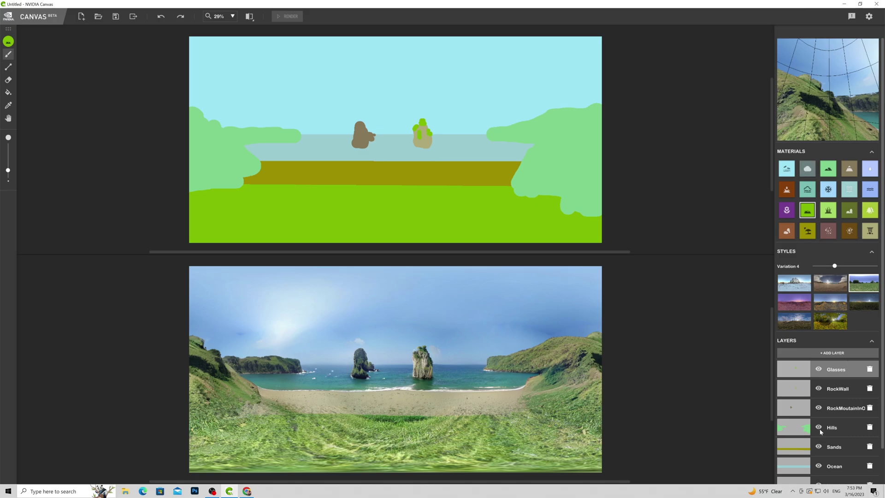
click(832, 353)
text(Tree)
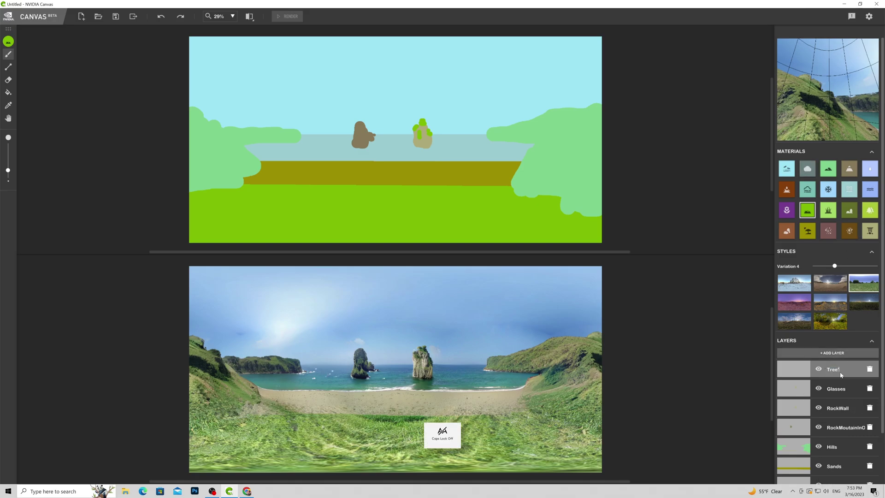
click(870, 209)
drag(422, 122, 423, 115)
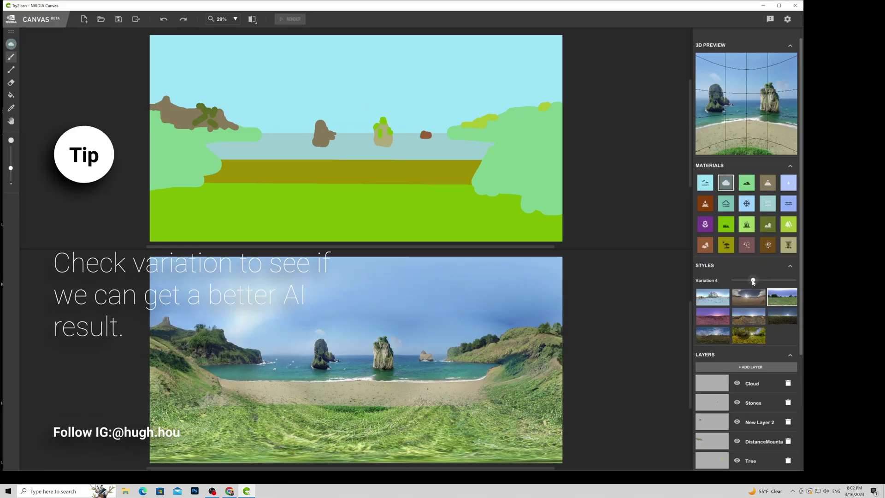
Try another style variation, then paint three grey cloud blobs across the sky on the Cloud layer
mouse_move(753, 282)
mouse_down()
mouse_move(780, 280)
mouse_move(753, 280)
mouse_up()
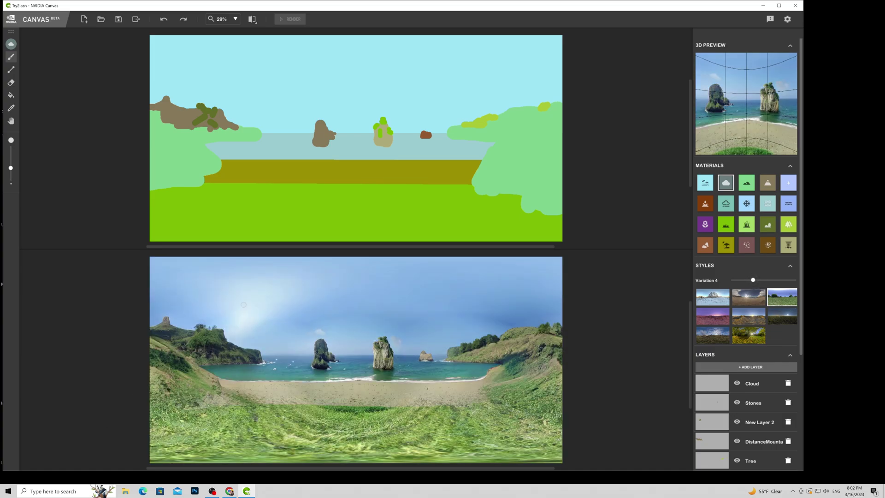
double_click(753, 385)
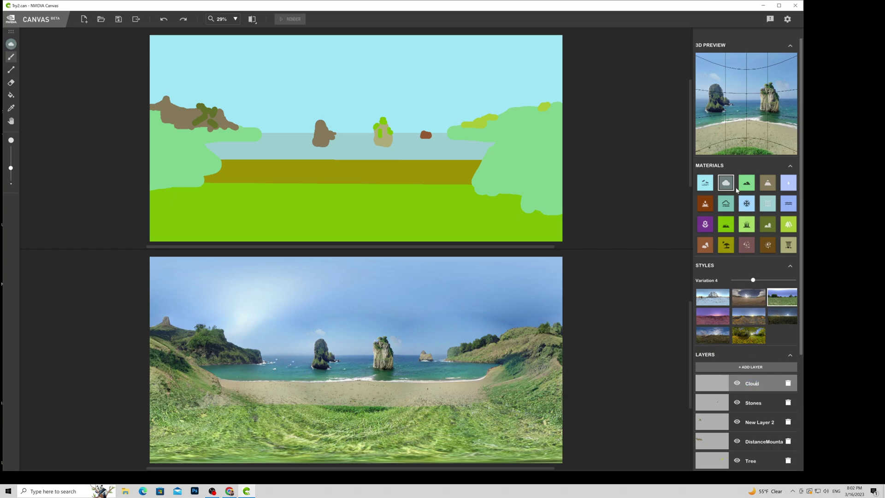
drag(242, 70, 276, 68)
drag(357, 60, 408, 62)
drag(461, 56, 494, 58)
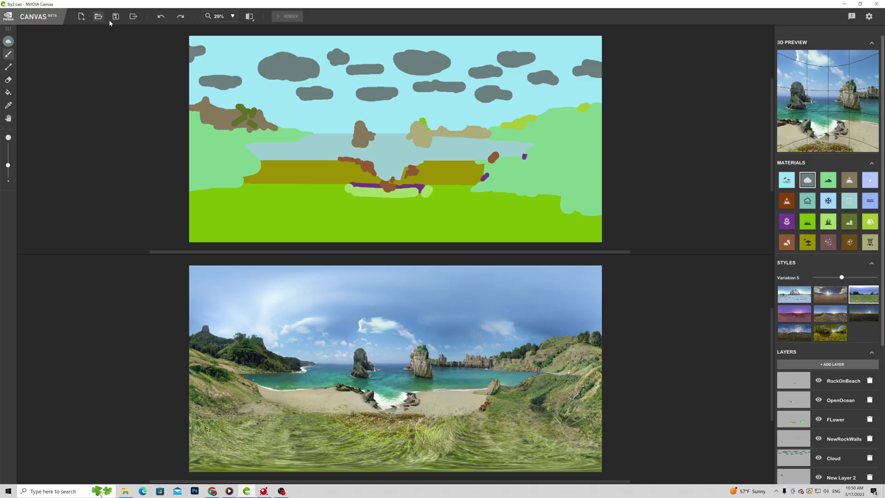
Start the export and set the file type to EXR equirectangular environment map
click(133, 16)
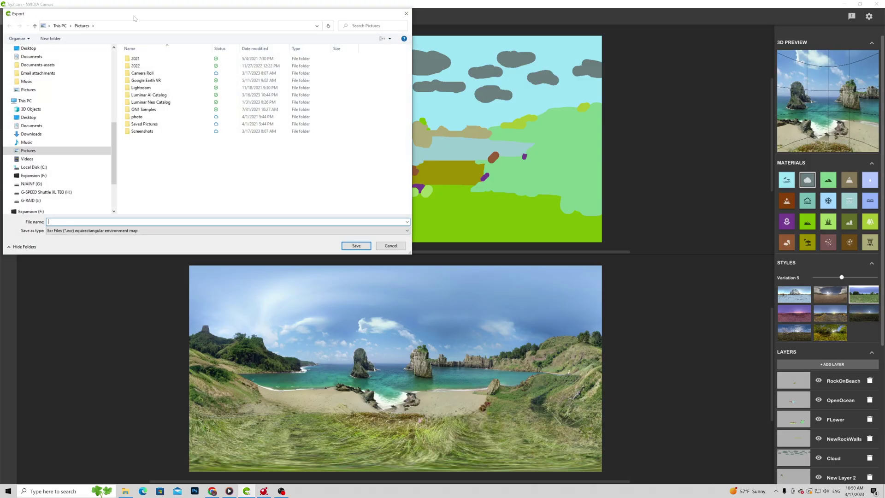
click(106, 232)
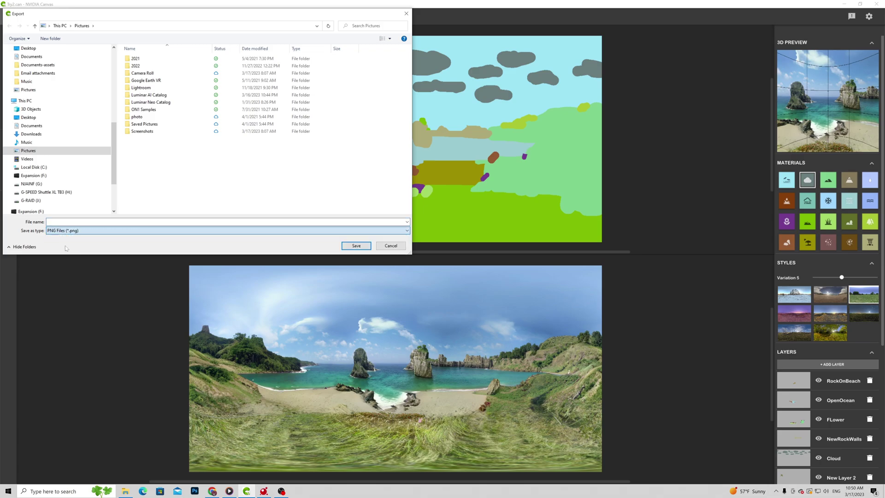
click(63, 248)
click(59, 233)
click(62, 237)
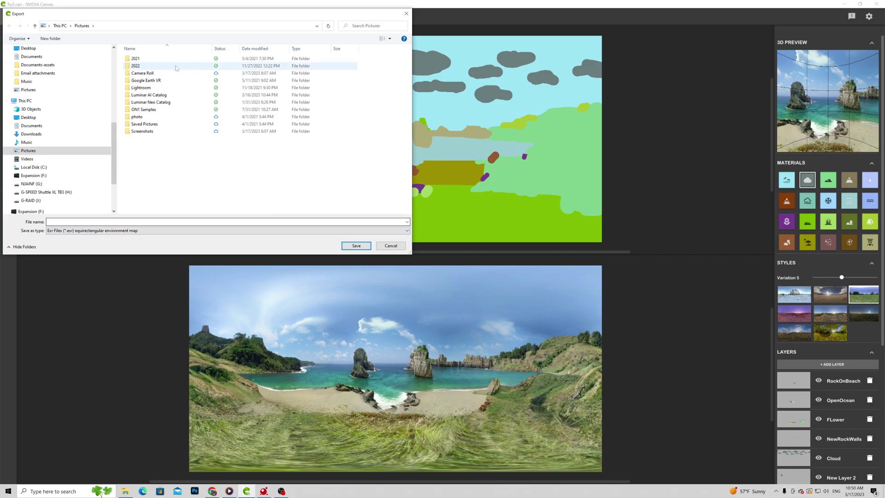
Save as CanonBeachEXRHDR.exr in G-RAID > NavidiaCanvas > Export, then load it into SNS-HDR Pro
scroll(33, 185, down, 1)
click(31, 184)
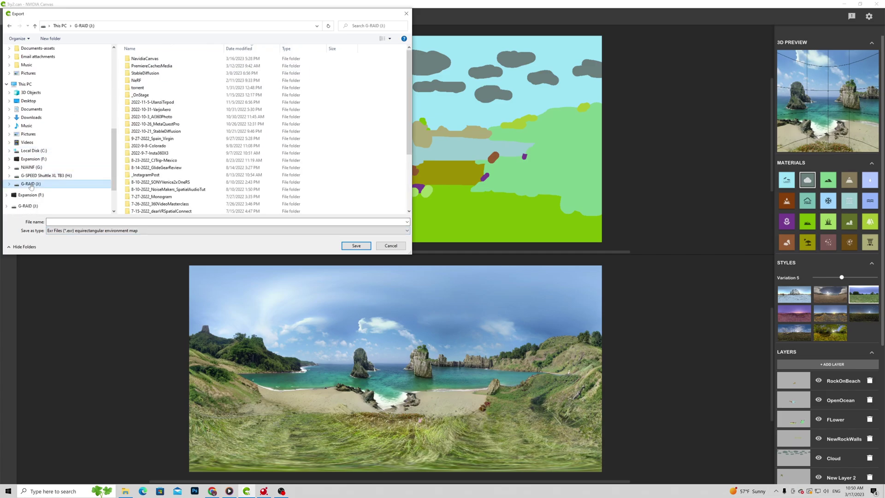
double_click(146, 60)
double_click(148, 65)
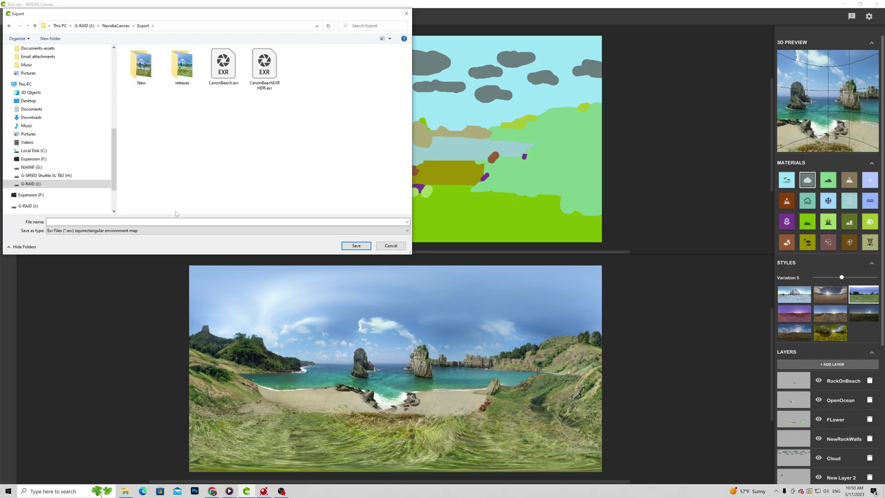
click(264, 68)
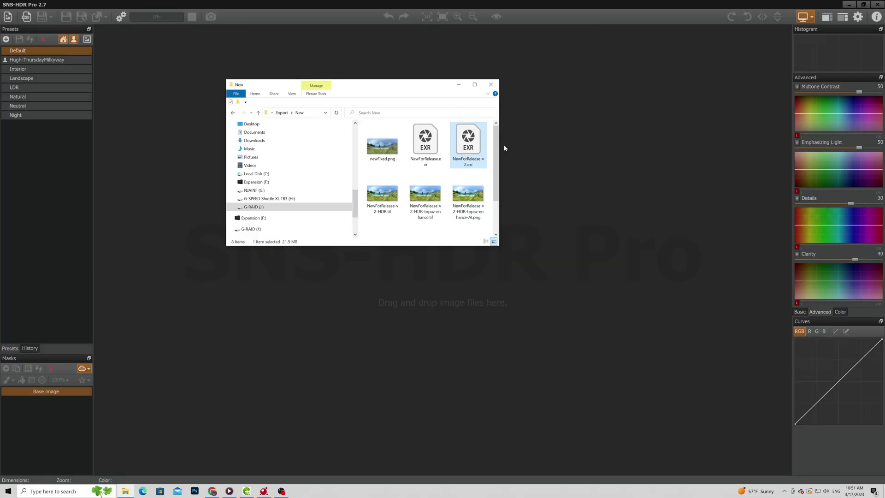
drag(504, 146, 477, 100)
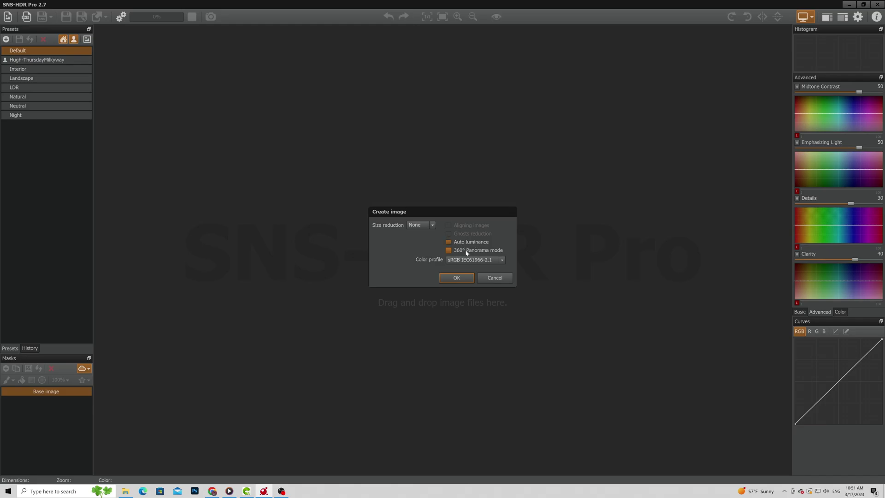
Create the 360° tone-mapped panorama with the Landscape preset and Lights at 25, checking before/after
click(456, 277)
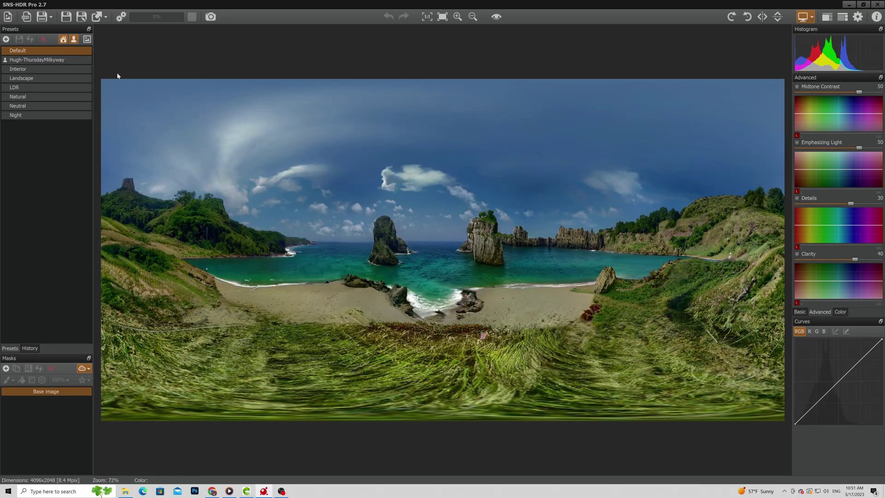
click(23, 77)
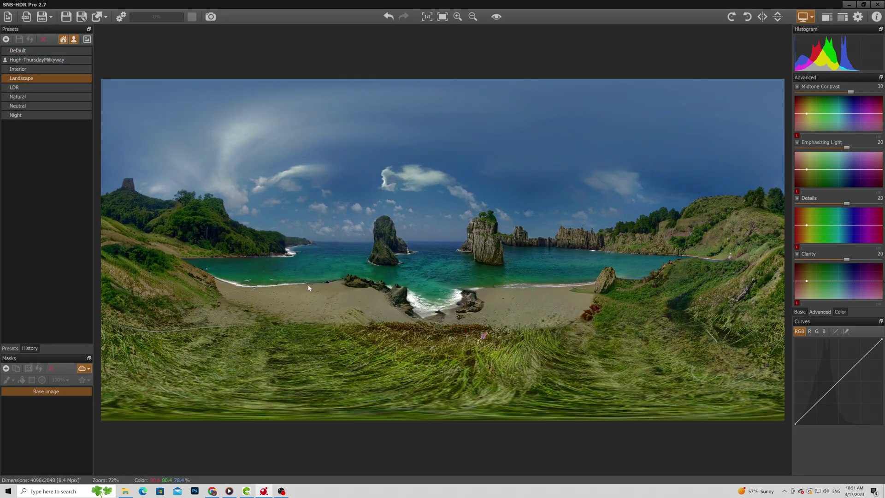
click(799, 312)
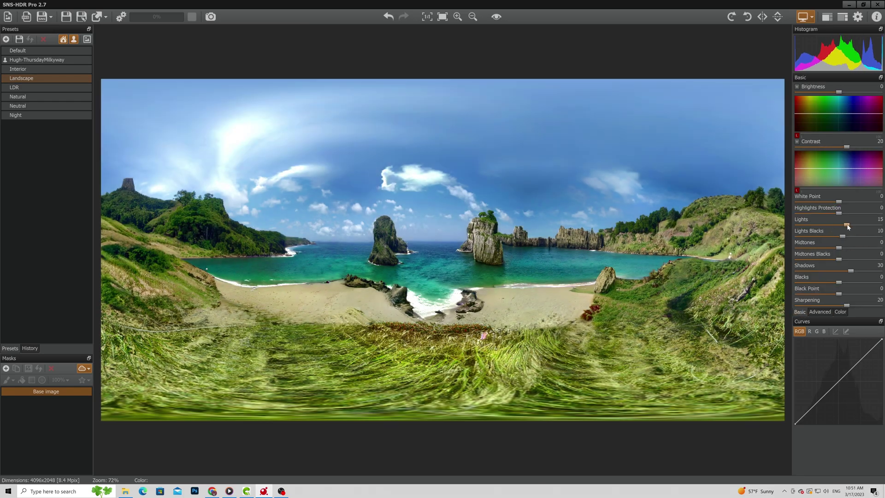
click(849, 225)
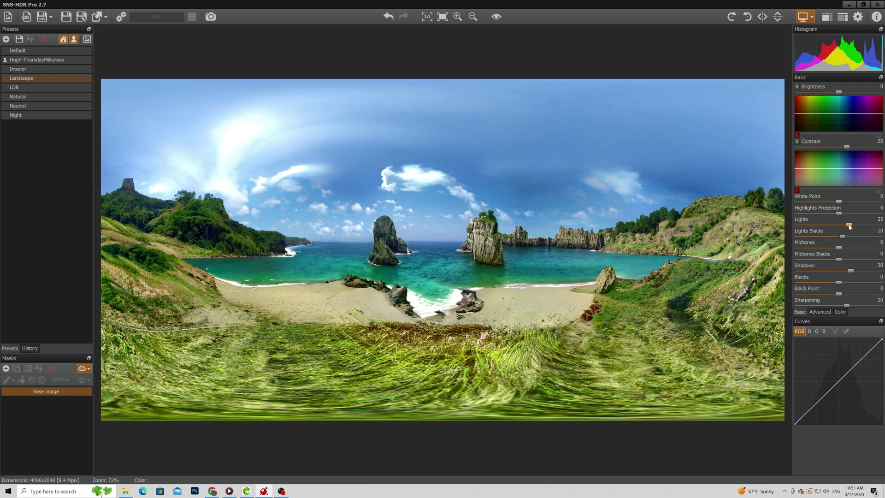
click(497, 17)
click(497, 17)
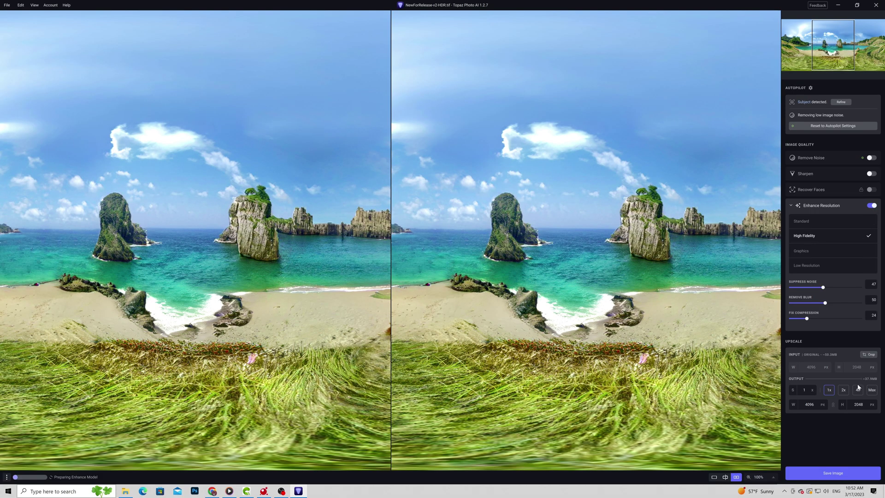
Upscale 2x to 8192×4096 with High Fidelity, then add 360 metadata and set the starting view
click(844, 390)
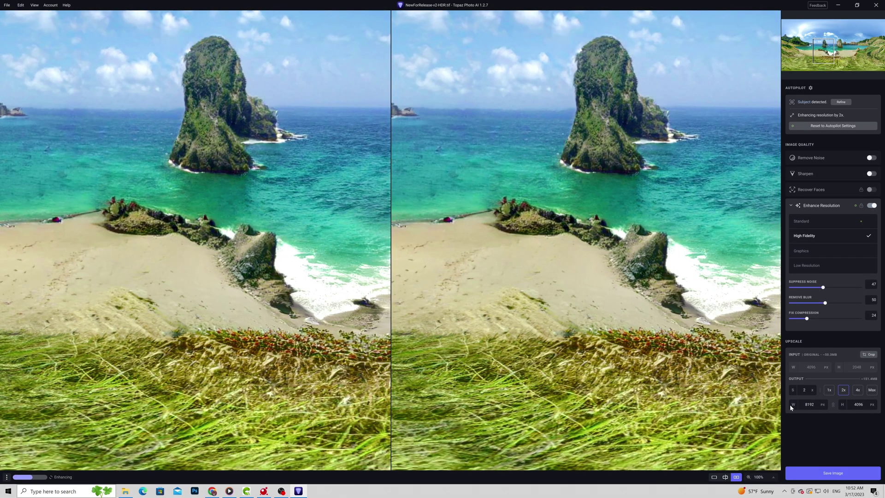
drag(587, 119, 683, 166)
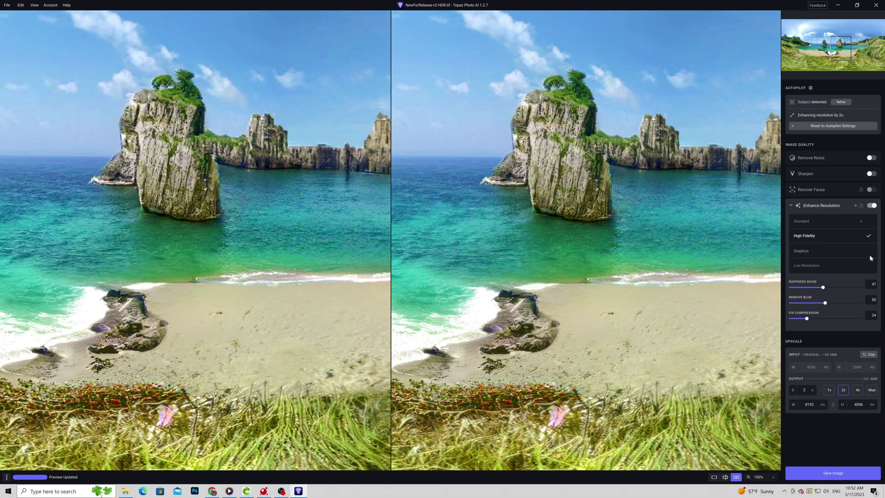
click(845, 266)
click(843, 235)
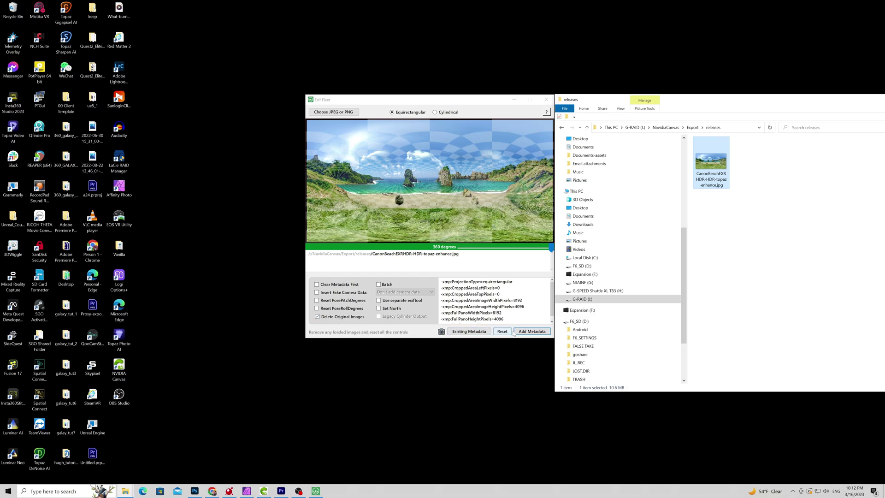
click(516, 332)
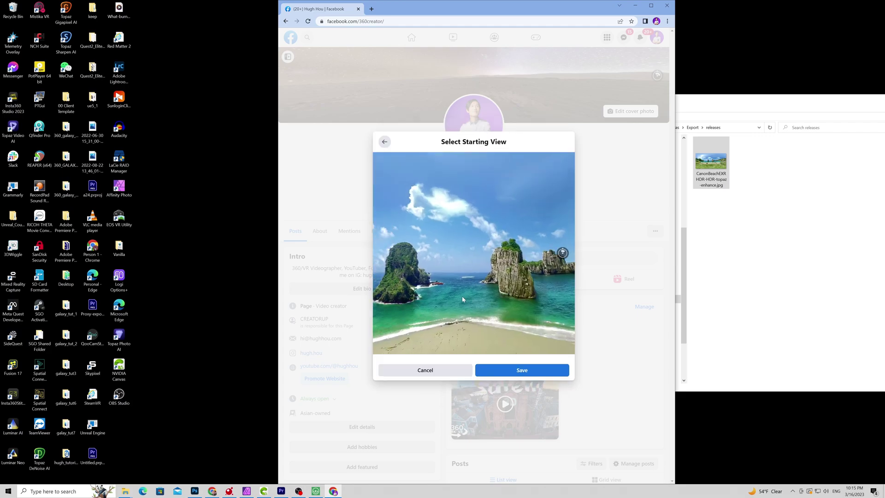
drag(463, 299, 491, 291)
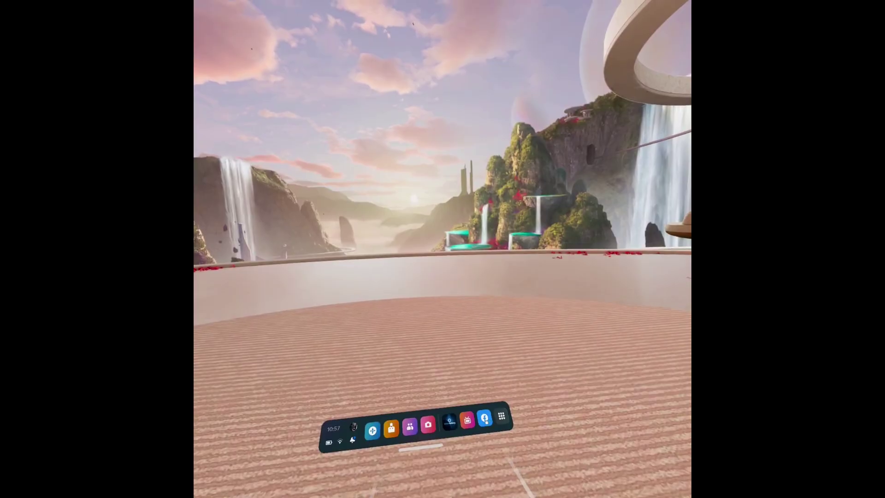
Launch Facebook from the Quest dock in the headset
click(484, 418)
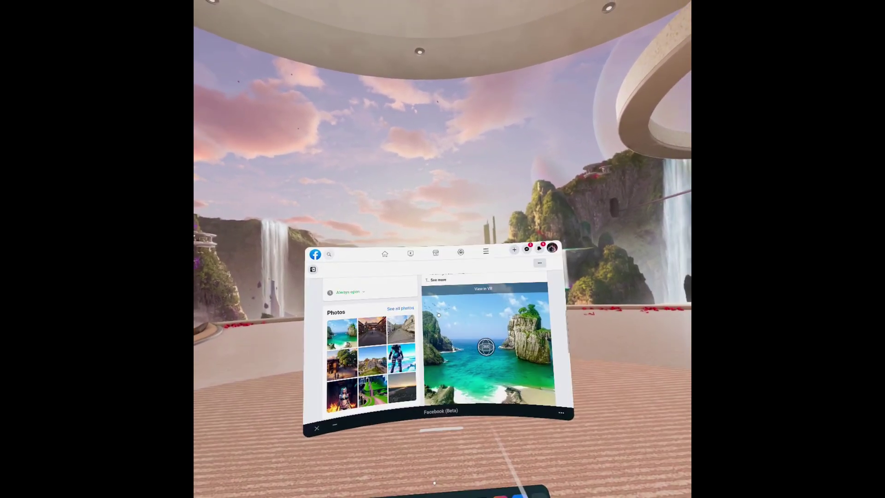